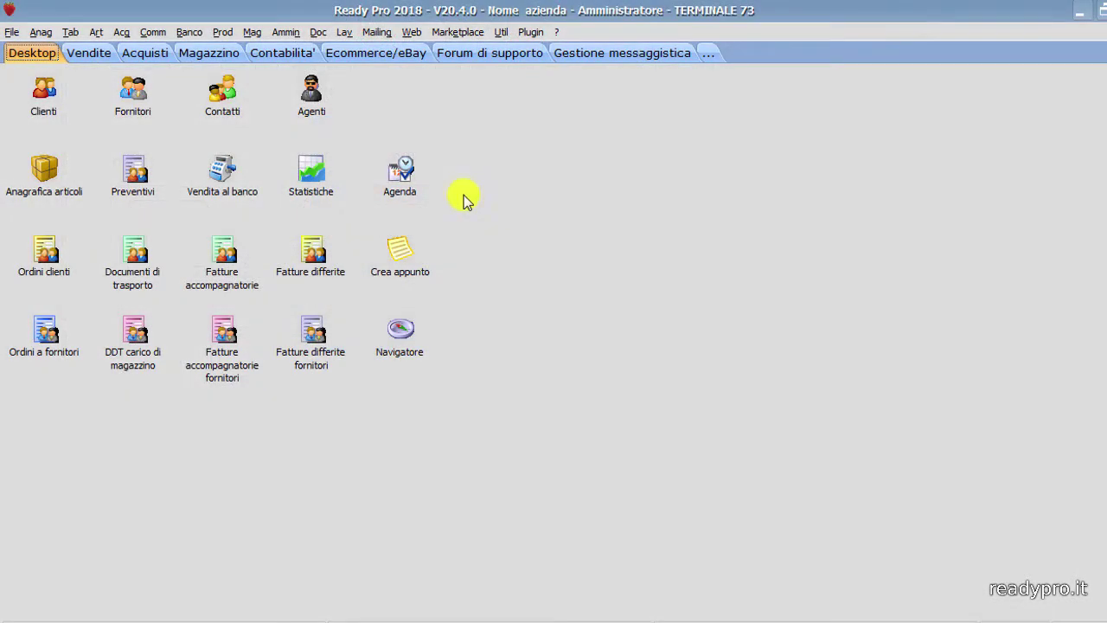
- Create a new carrier shipping list for the carrier BRT S.P.A
click(252, 32)
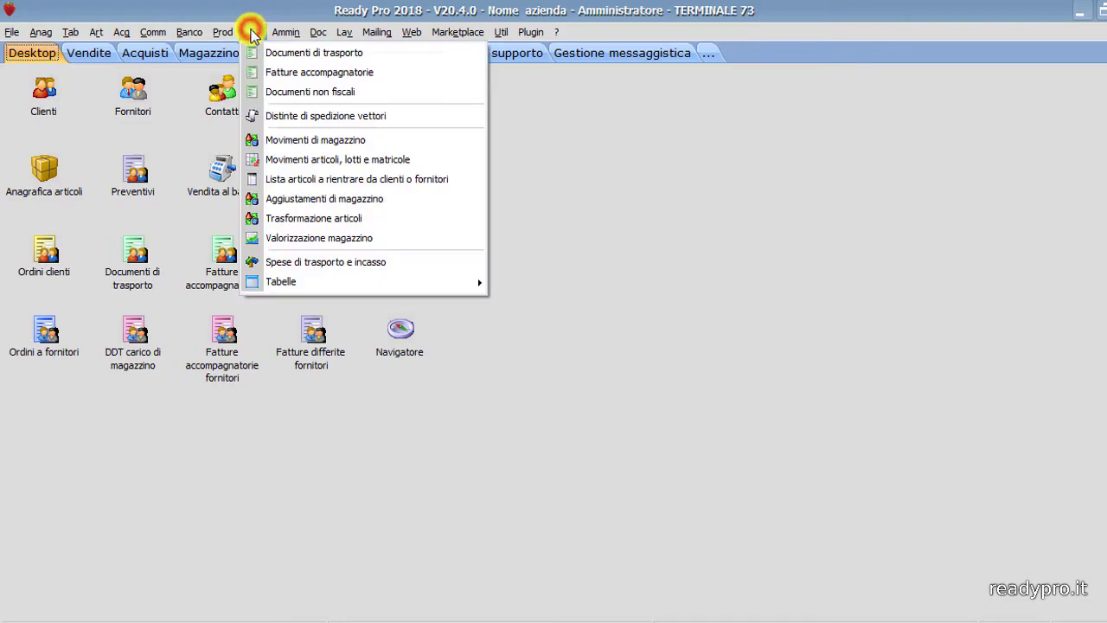
click(295, 116)
click(66, 521)
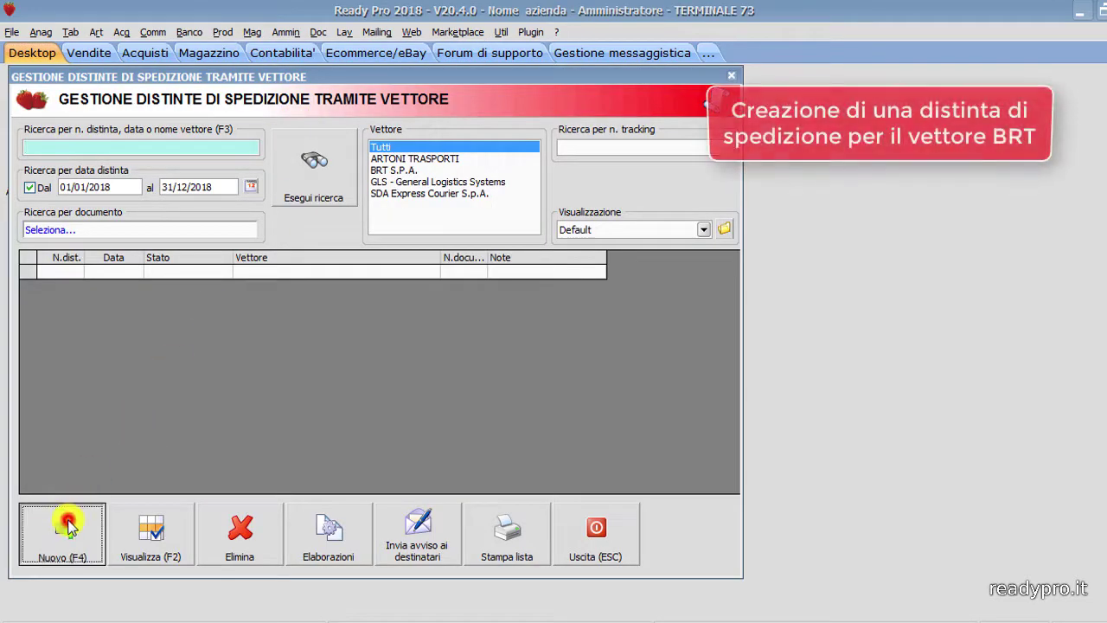
click(337, 115)
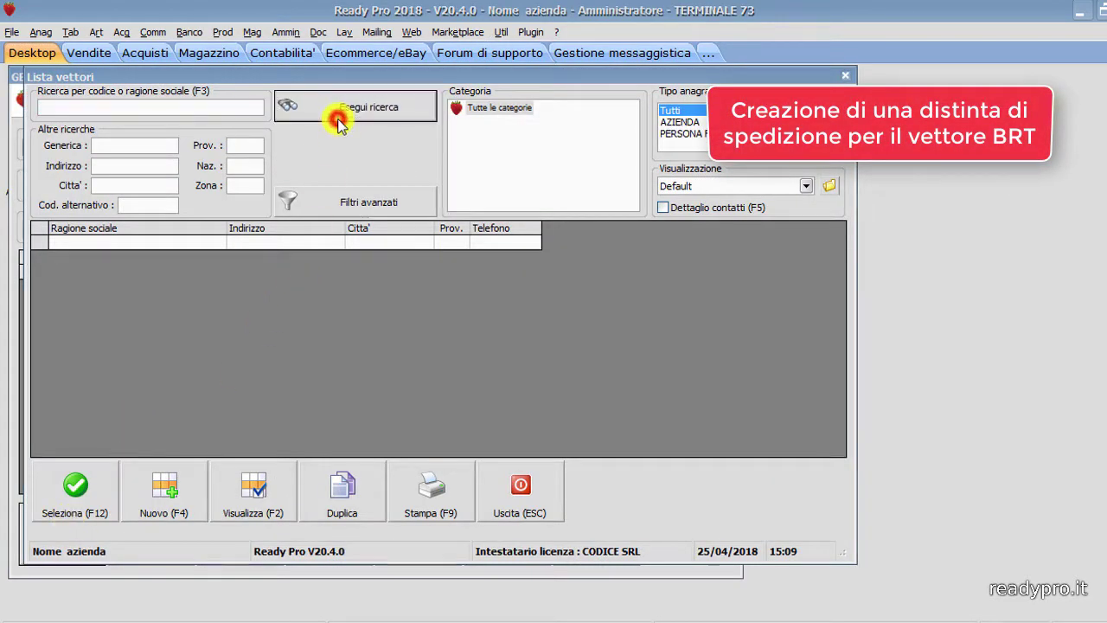
click(92, 257)
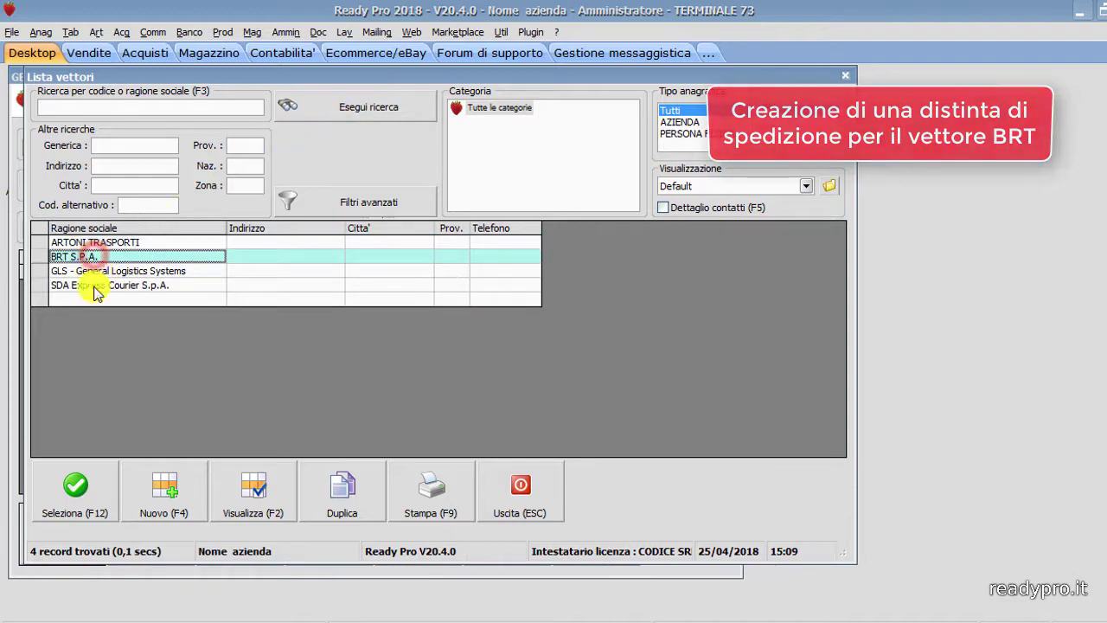
click(82, 483)
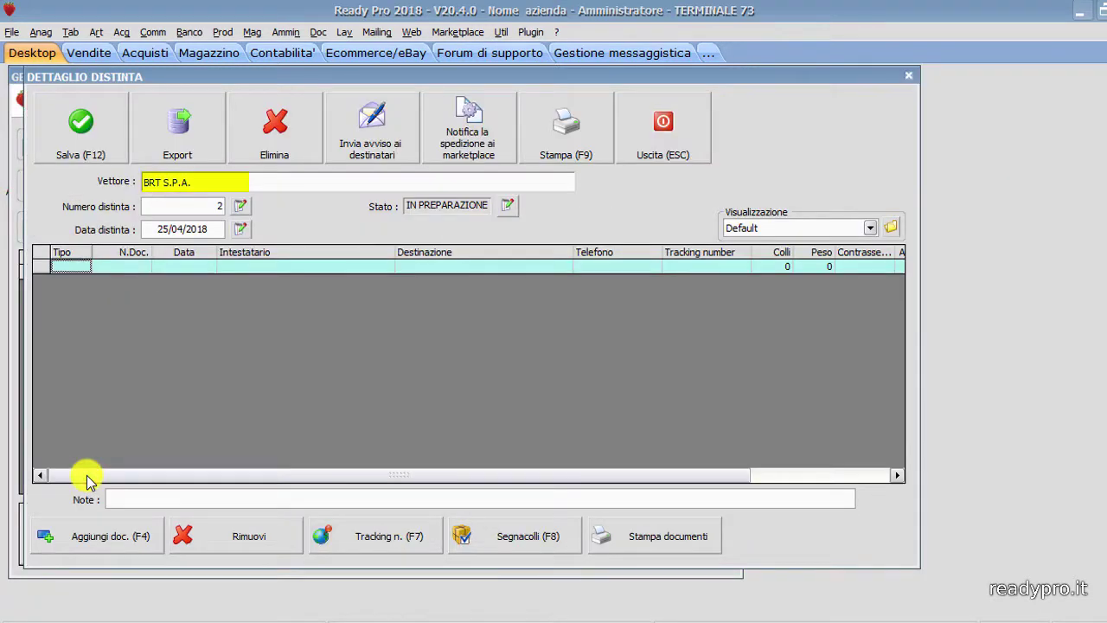
- Add all of today's documents linked to the carrier to the shipping list and export the list
click(119, 538)
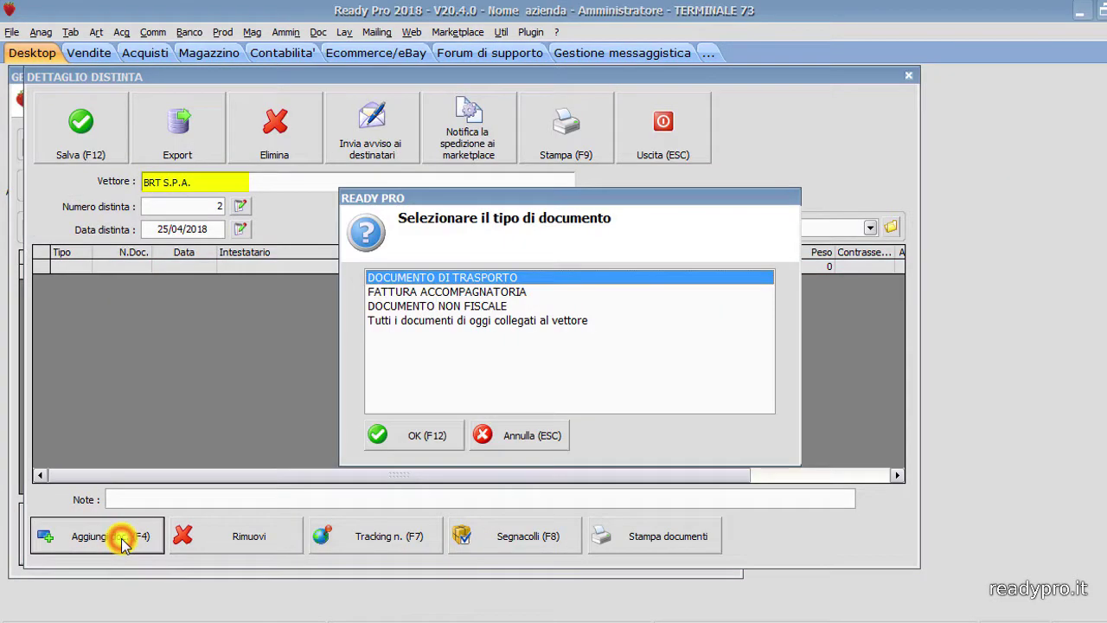
click(396, 320)
click(418, 443)
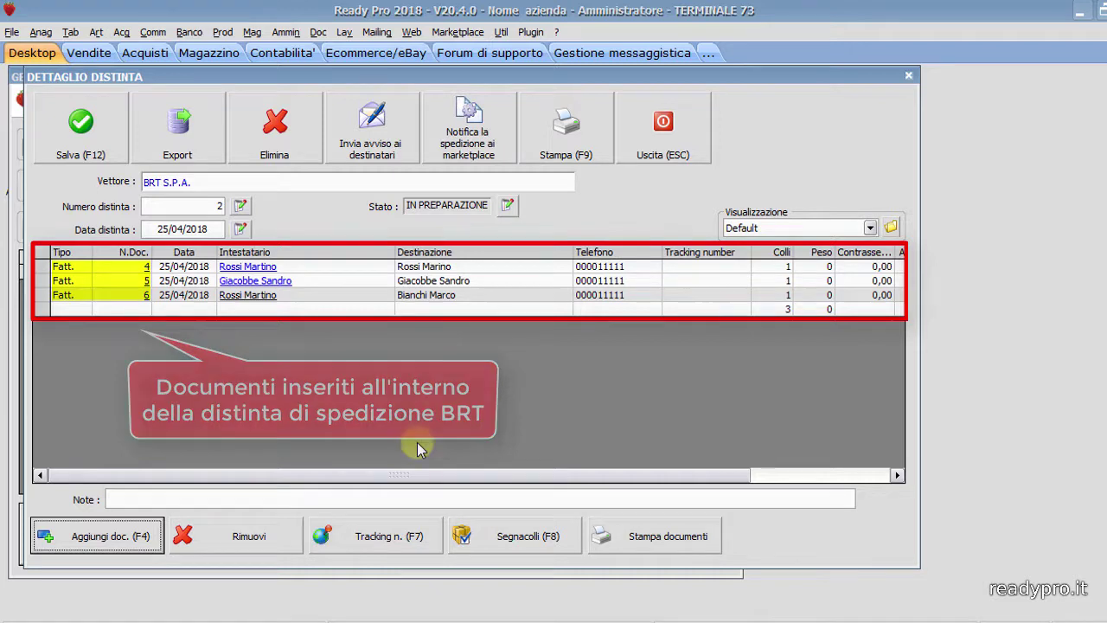
click(195, 149)
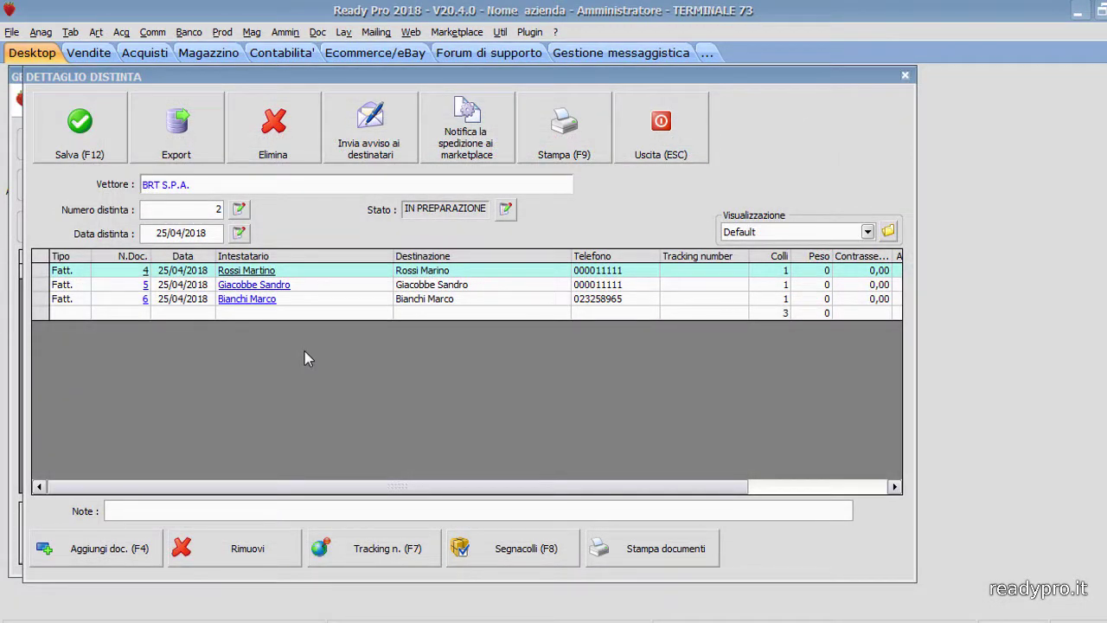
- Mark the BRT shipping list as shipped with shipping date 25/04/2018 and time 15:15:00
click(505, 209)
click(530, 366)
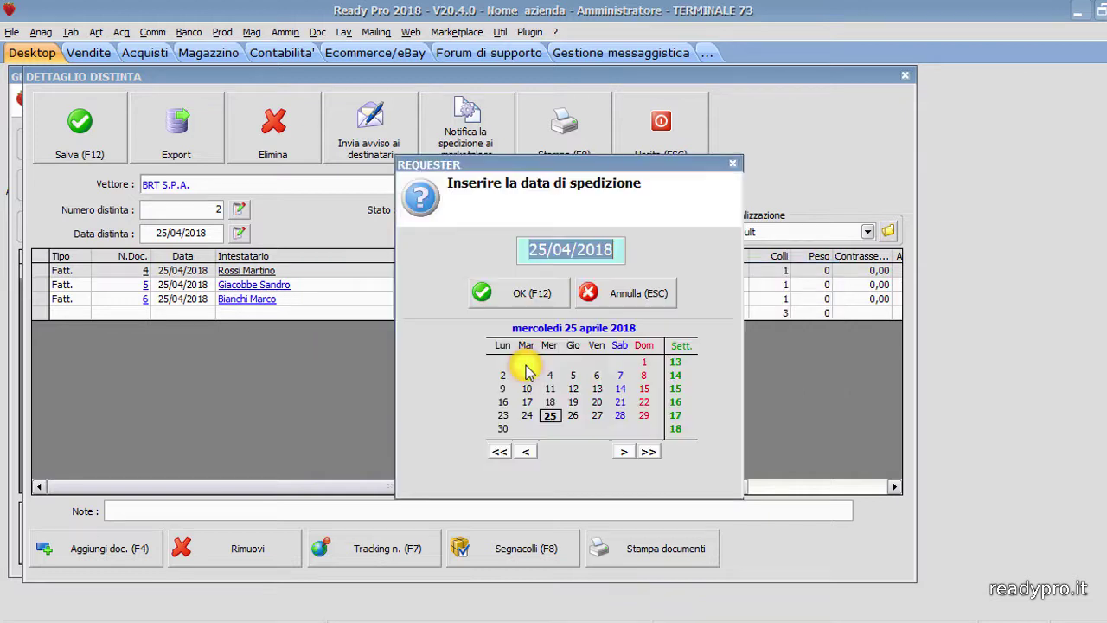
click(528, 294)
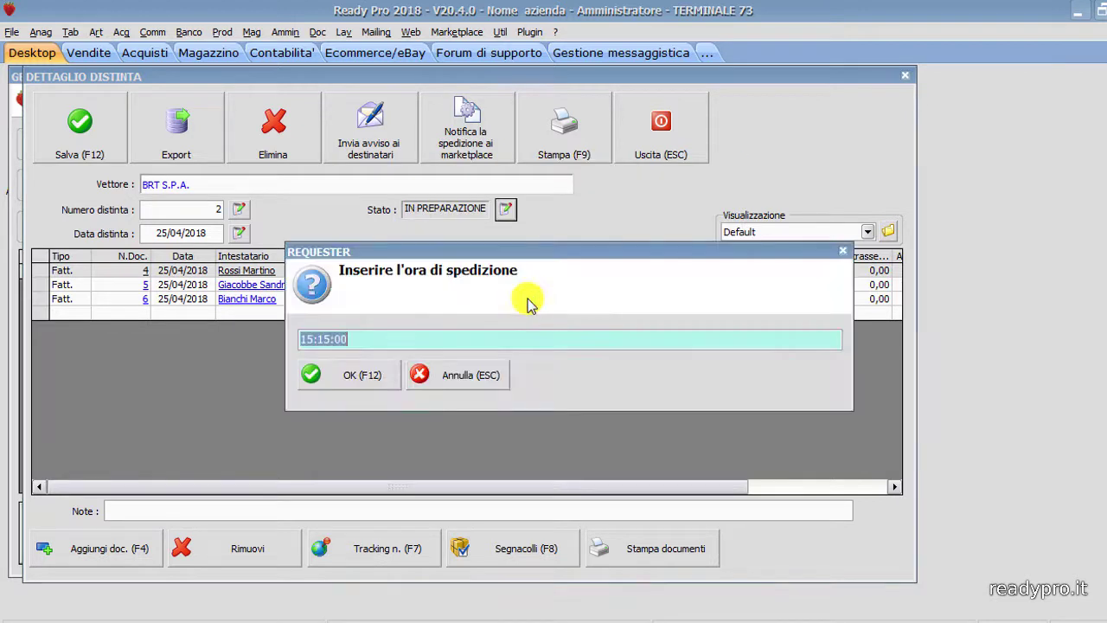
click(371, 375)
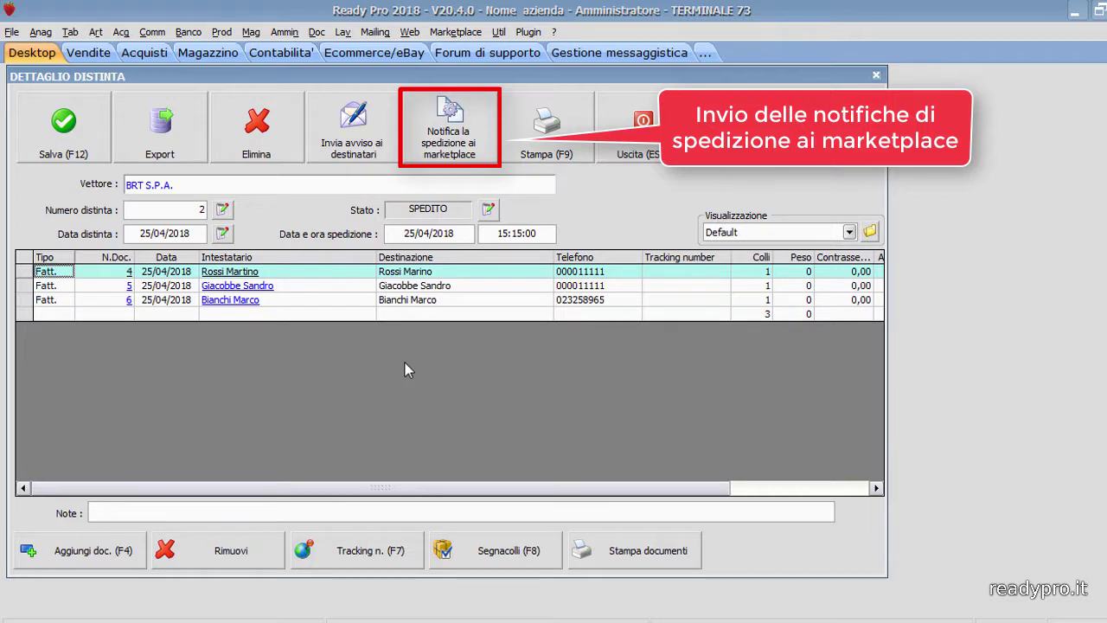
- Send the marketplace shipping notifications for the three ePrice orders on the BRT list
click(453, 154)
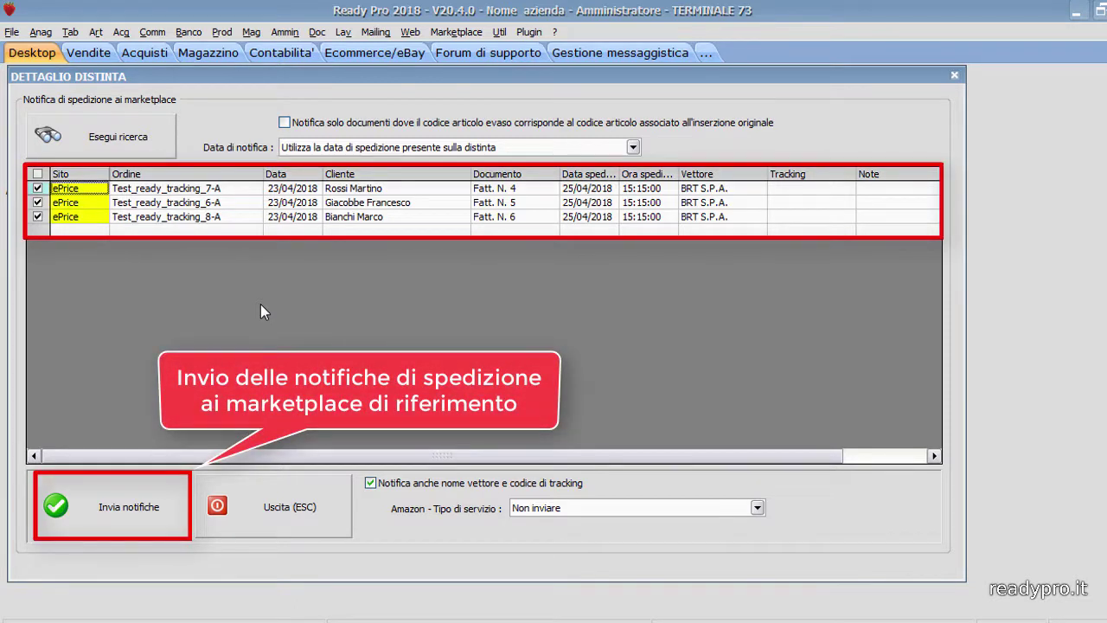
click(152, 507)
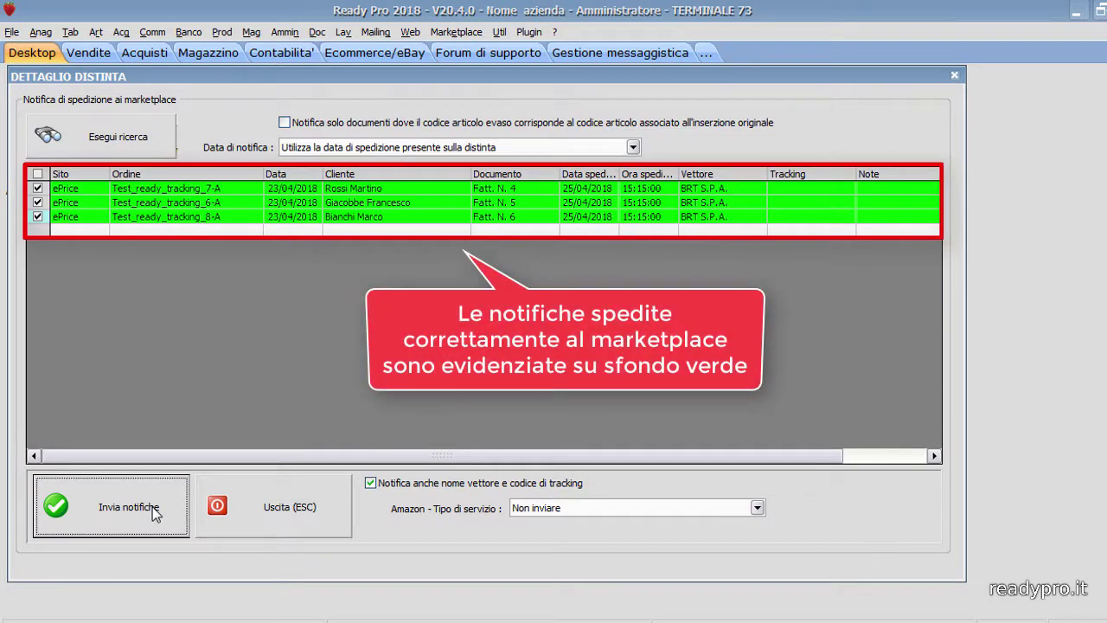
click(371, 456)
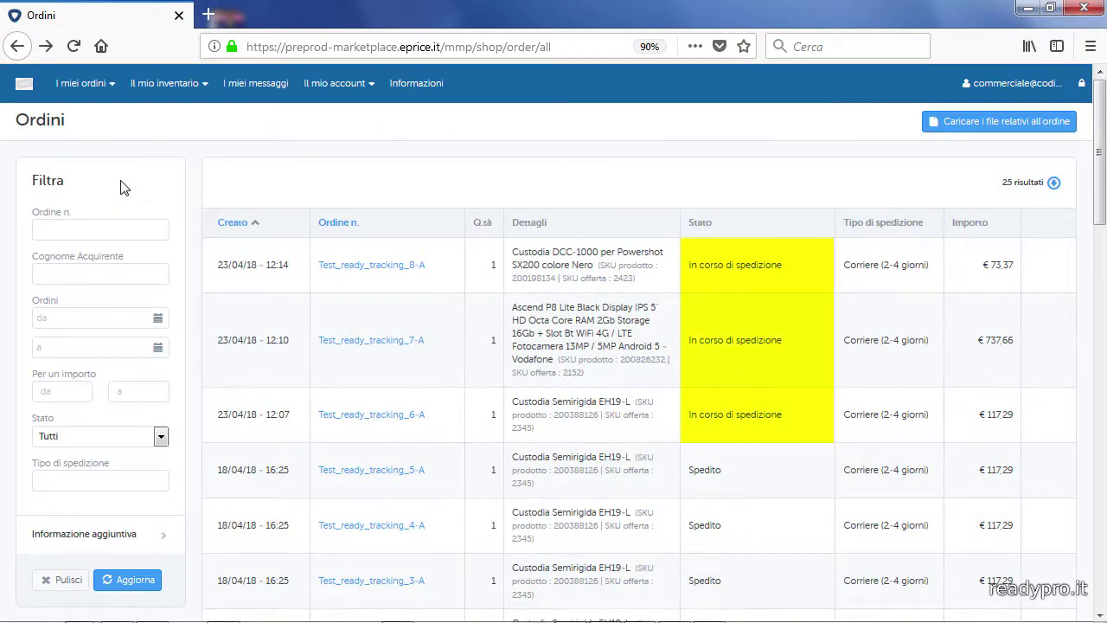
- Switch to the ePrice marketplace in the browser, reload the order list and examine the newest order's status and shipping details
click(84, 83)
click(89, 115)
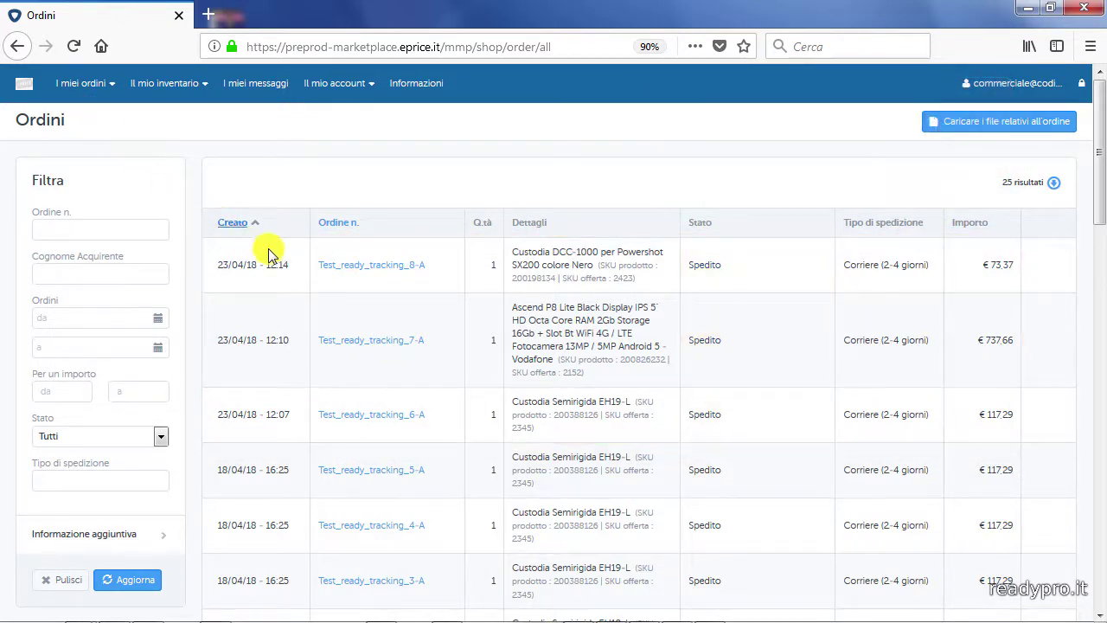
click(355, 265)
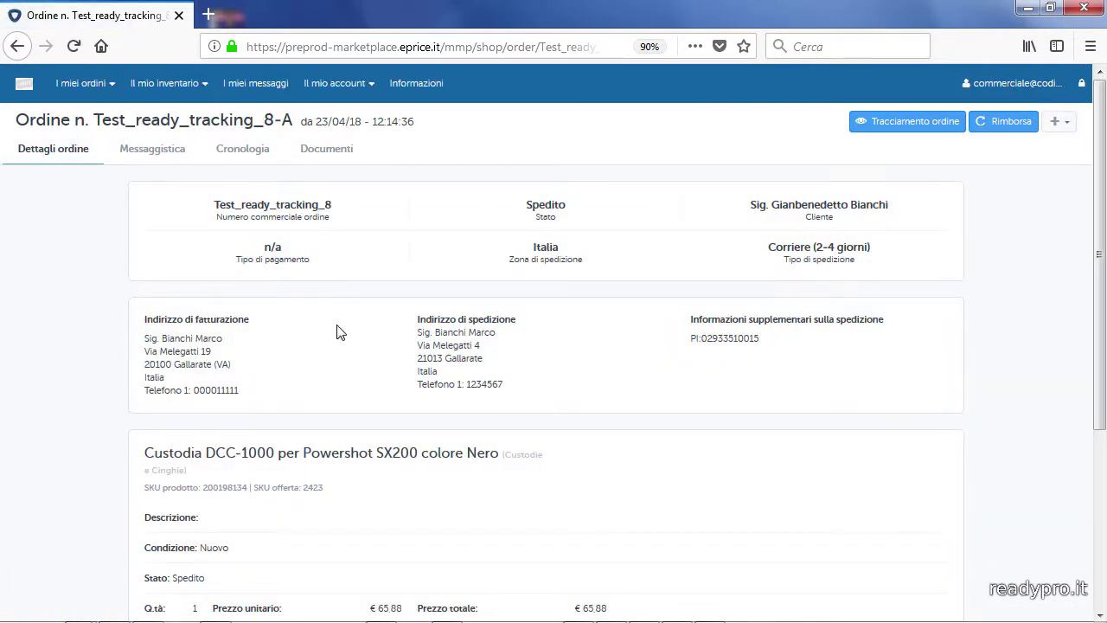
scroll(338, 332, down, 5)
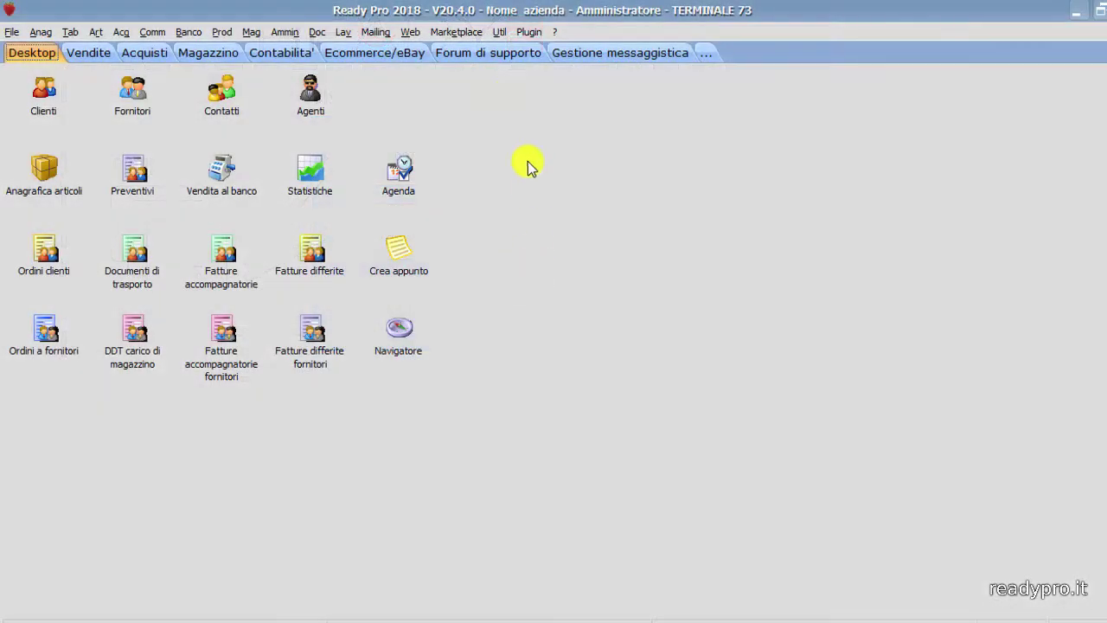
- In Ready Pro, open the configuration of the carrier tracking import command in the custom batch procedure "import"
click(499, 32)
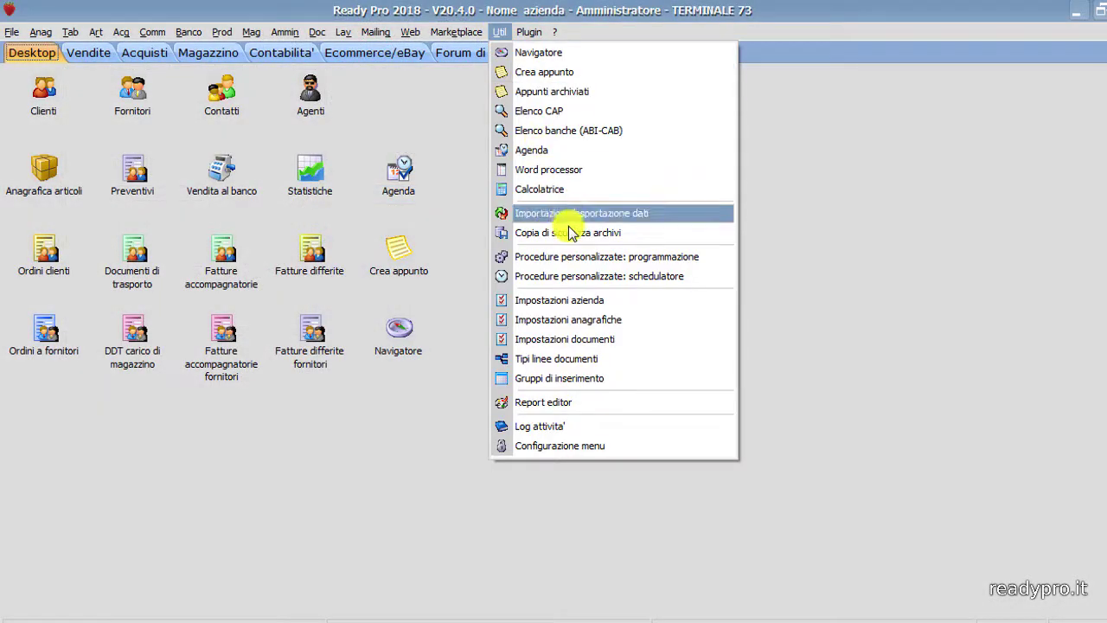
click(575, 258)
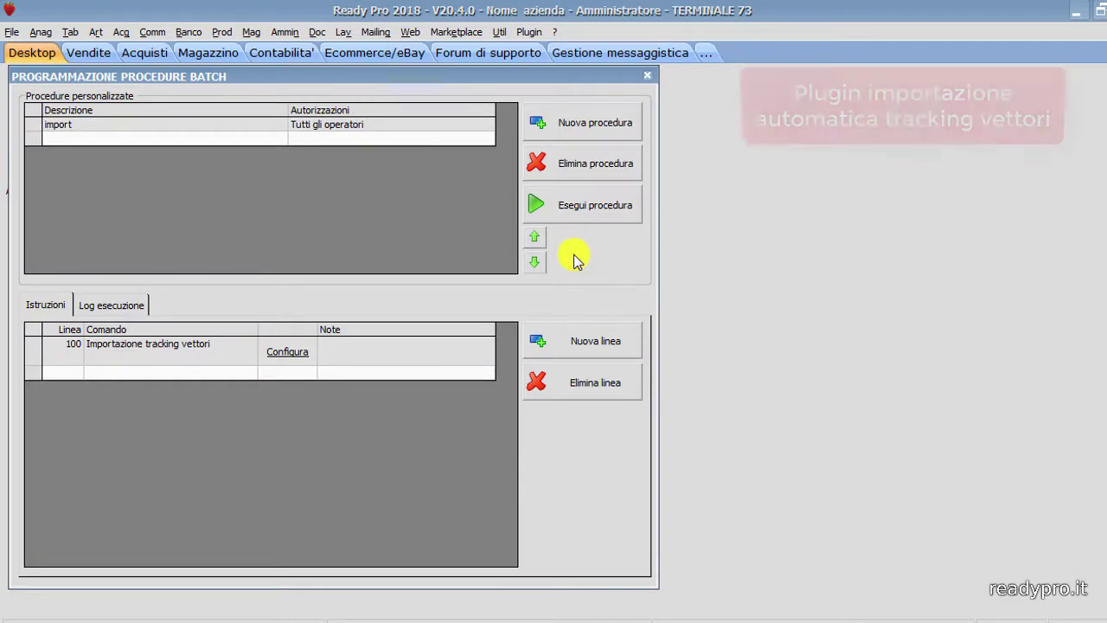
click(292, 349)
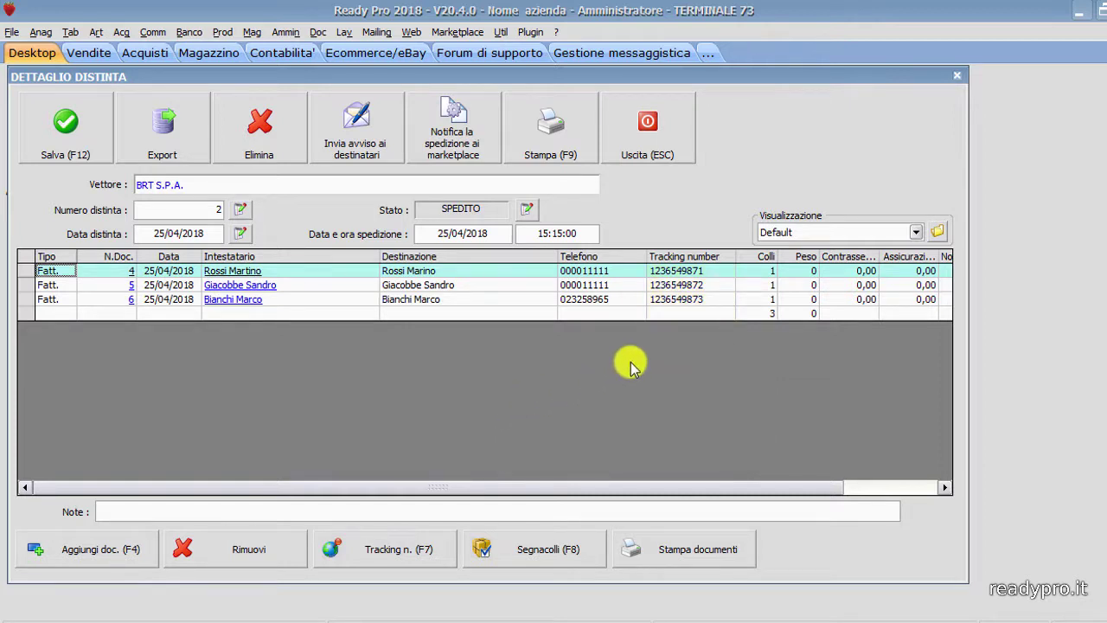
click(673, 299)
click(432, 532)
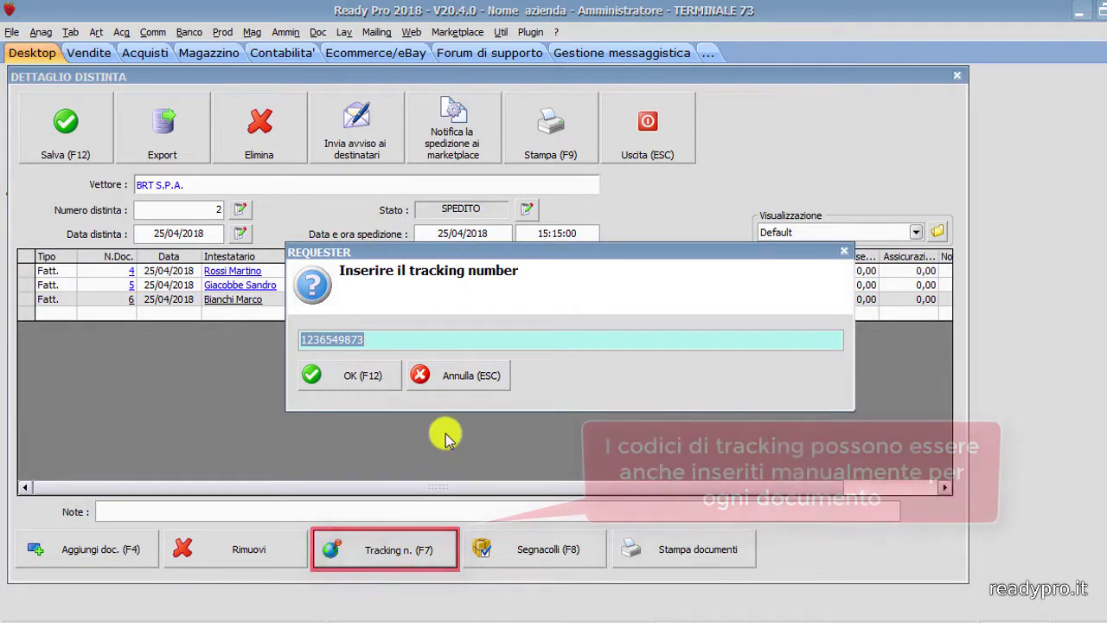
click(463, 383)
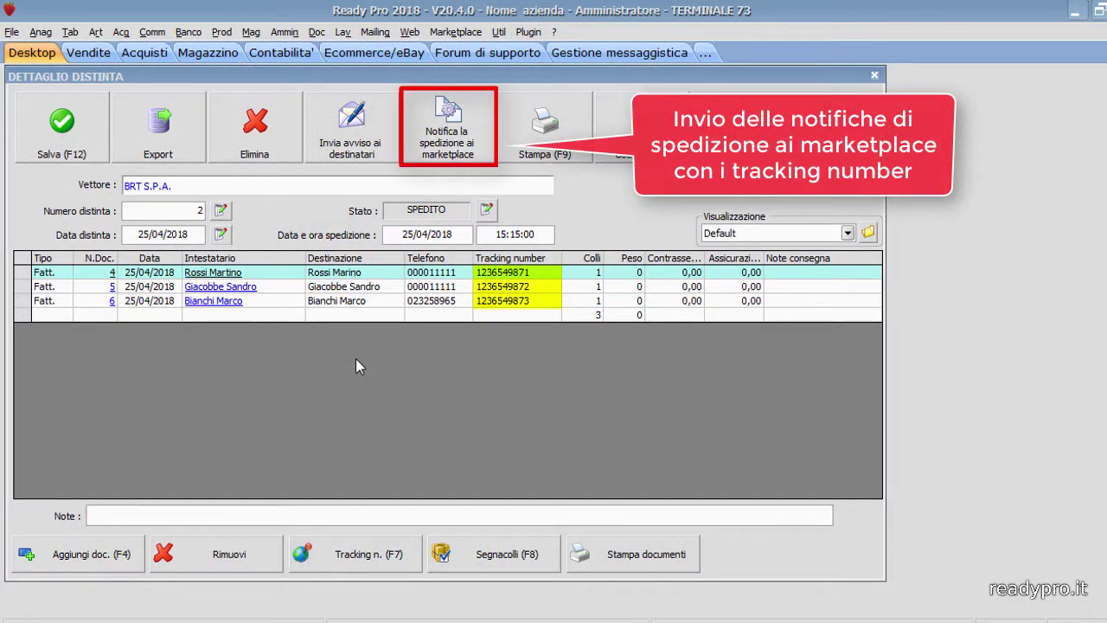
- Send the ePrice shipping notifications again with carrier name and tracking code, widening the order column to show the full order names
click(442, 131)
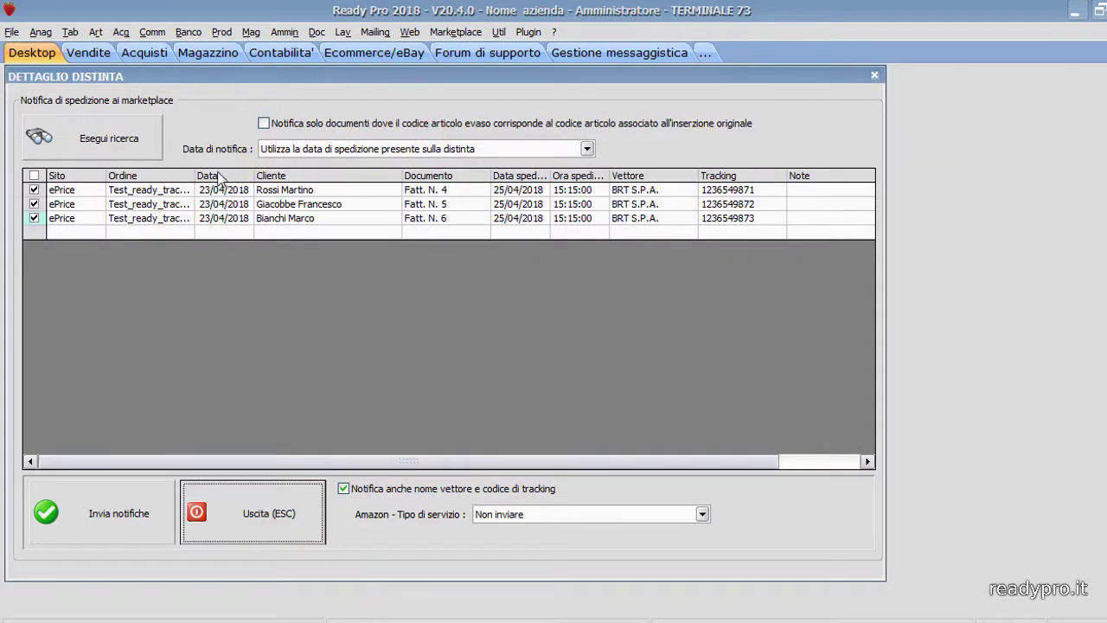
drag(190, 174, 246, 174)
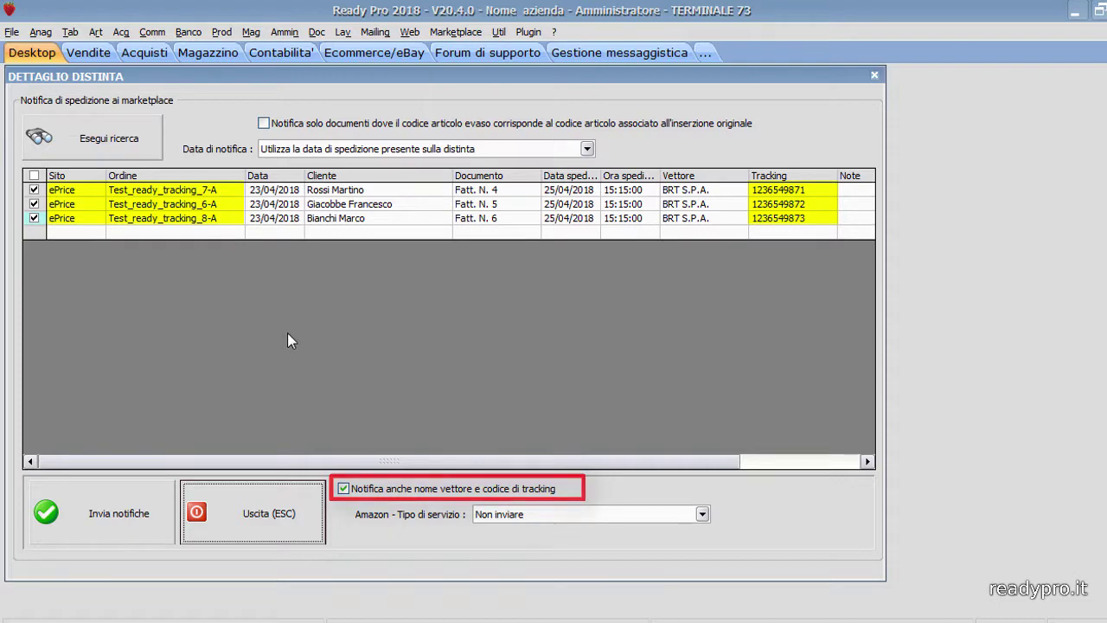
click(96, 516)
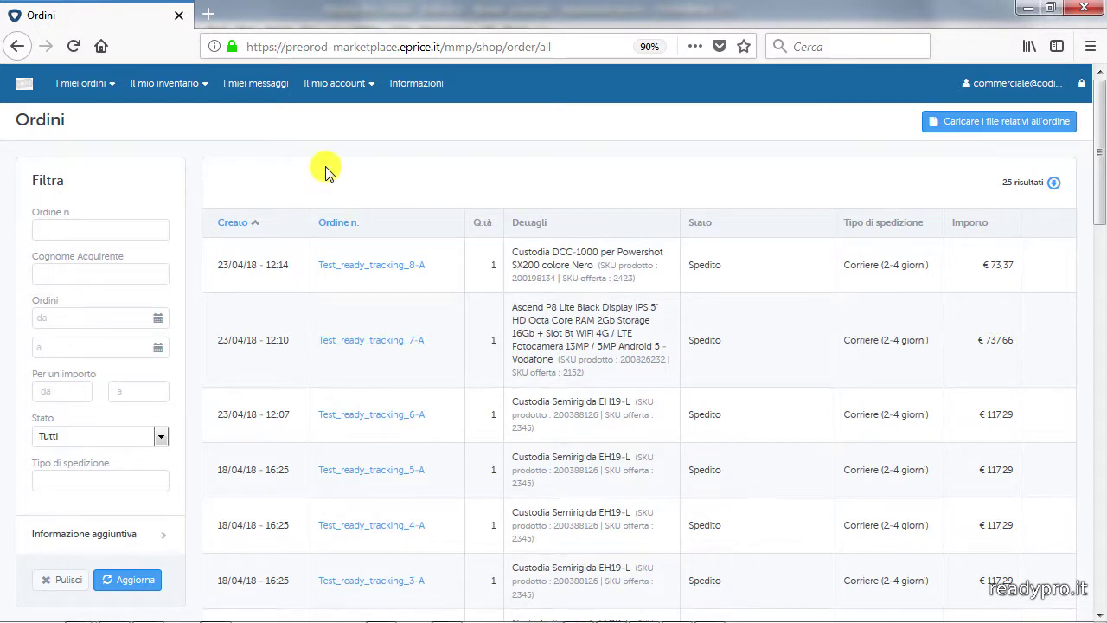
- Open the newest order on the ePrice marketplace and check its details for carrier and tracking information
click(373, 268)
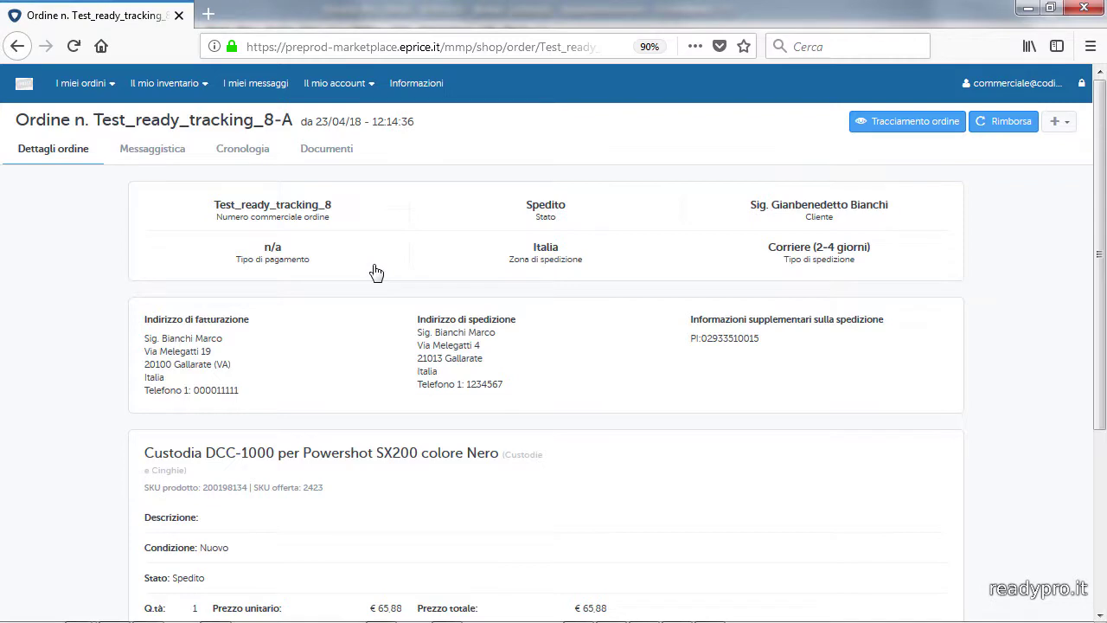
scroll(377, 274, down, 3)
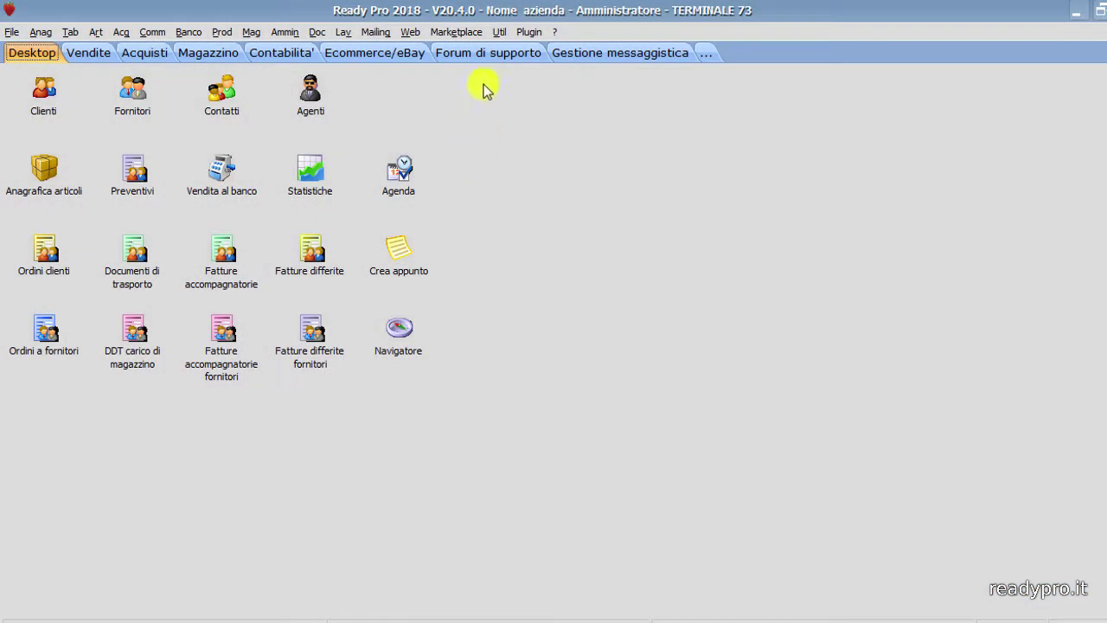
- In Ready Pro, assign the marketplace code BRT to carrier BRT S.P.A. in the ePrice.it account's tracking notification settings
click(457, 31)
click(490, 134)
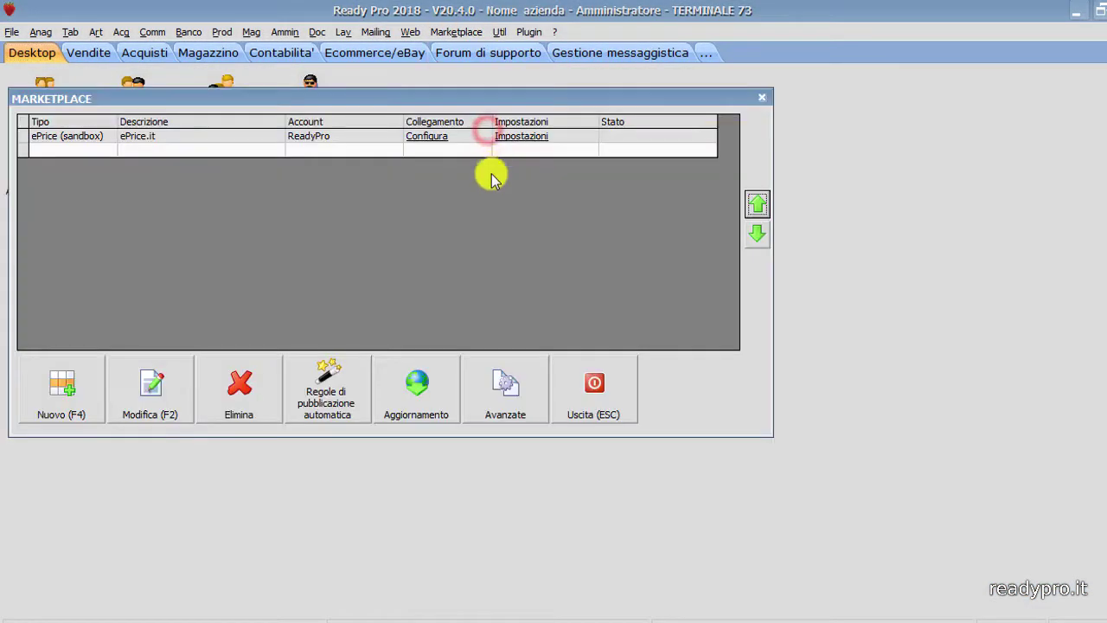
click(524, 138)
click(659, 234)
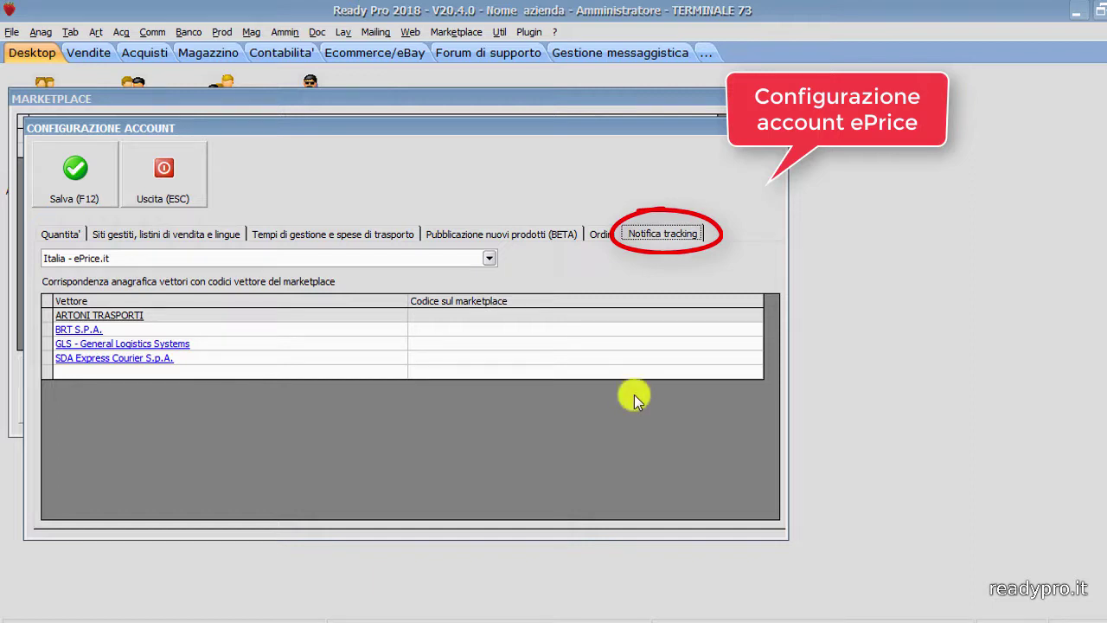
double_click(516, 330)
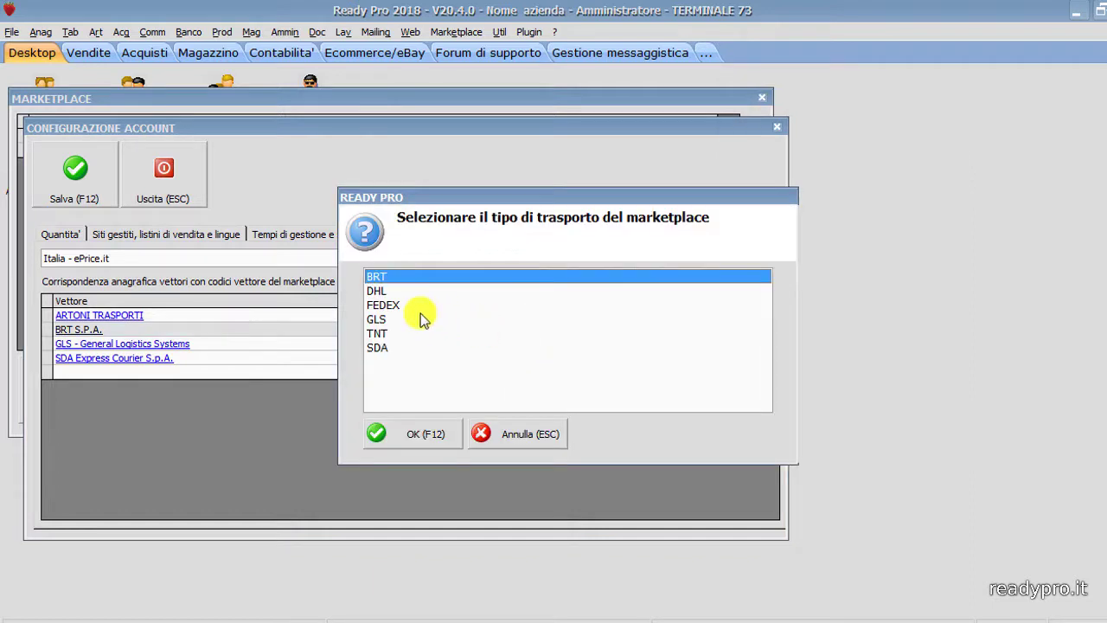
click(403, 434)
- Assign the marketplace codes GLS to GLS - General Logistics Systems and SDA to SDA Express Courier S.p.A
double_click(426, 345)
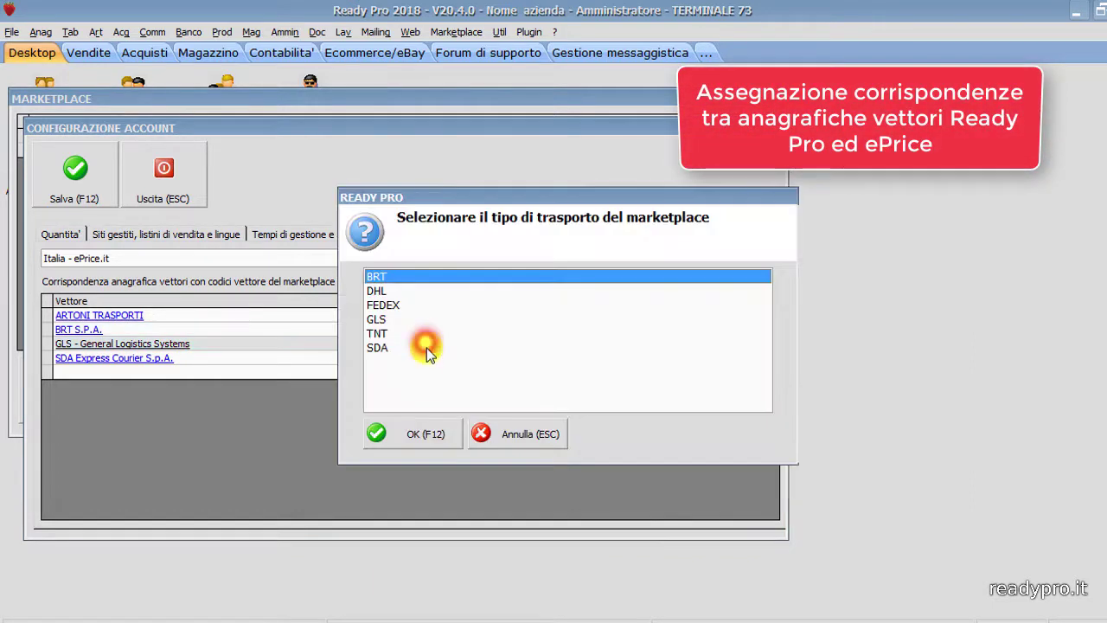
click(372, 319)
click(418, 434)
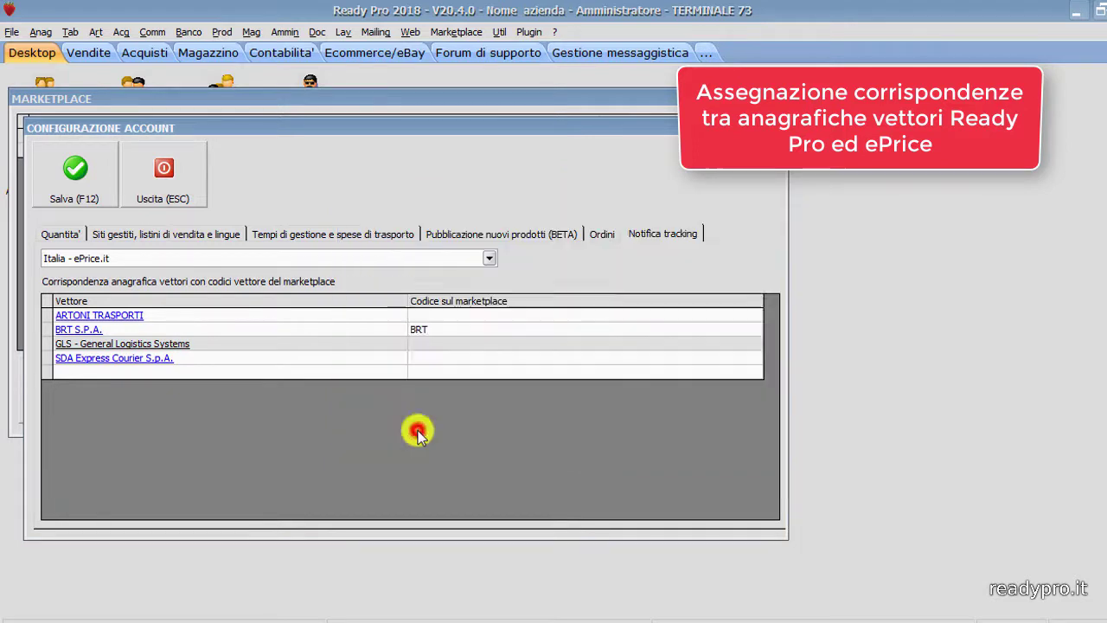
double_click(415, 358)
click(377, 348)
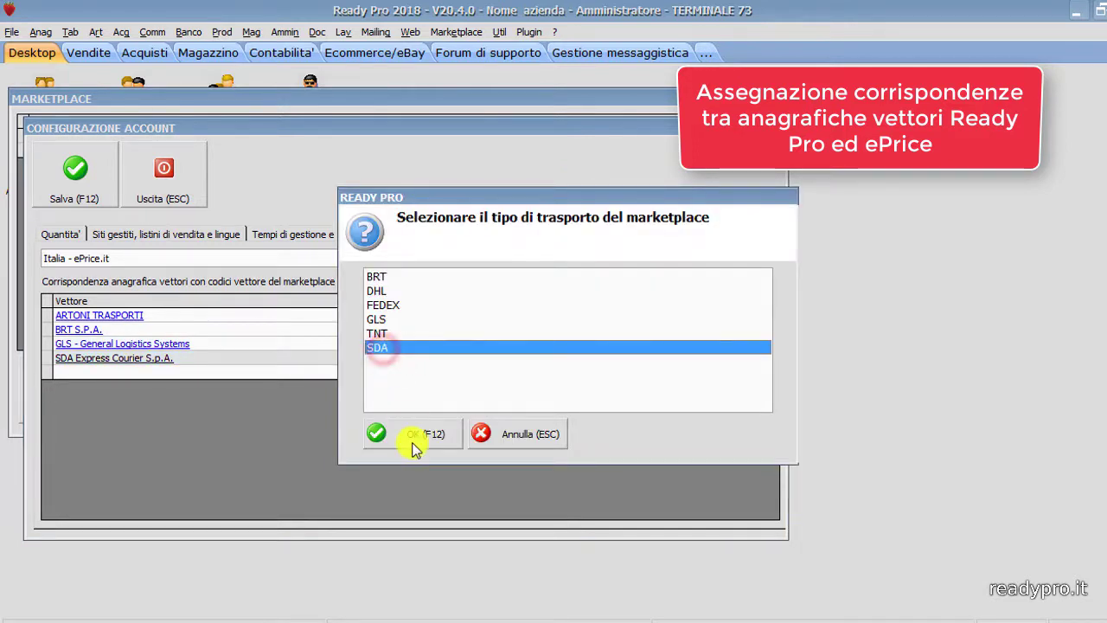
click(412, 441)
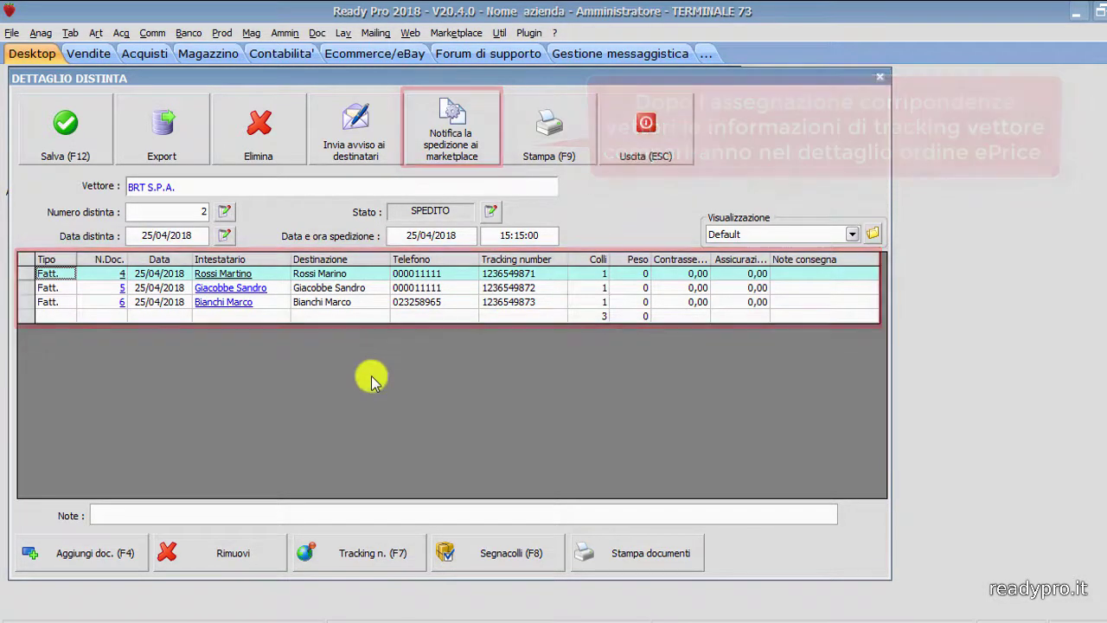
- Resend the marketplace shipping notifications for the three BRT orders using the assigned carrier codes
click(456, 149)
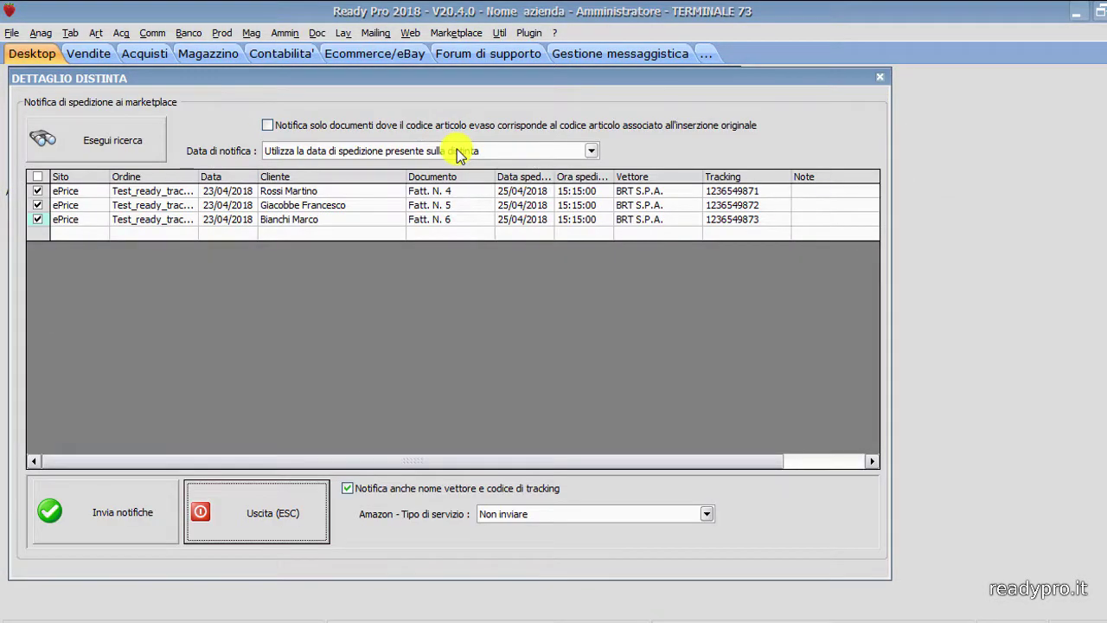
click(111, 511)
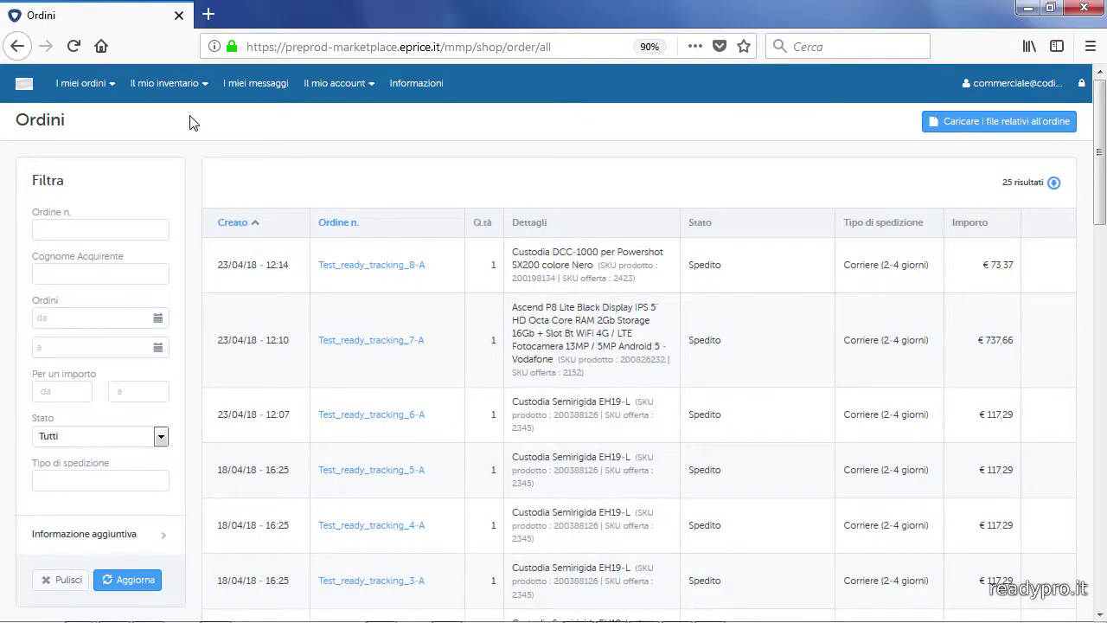
- Open the newest order on the ePrice marketplace again and examine its shipping and tracking details
click(387, 274)
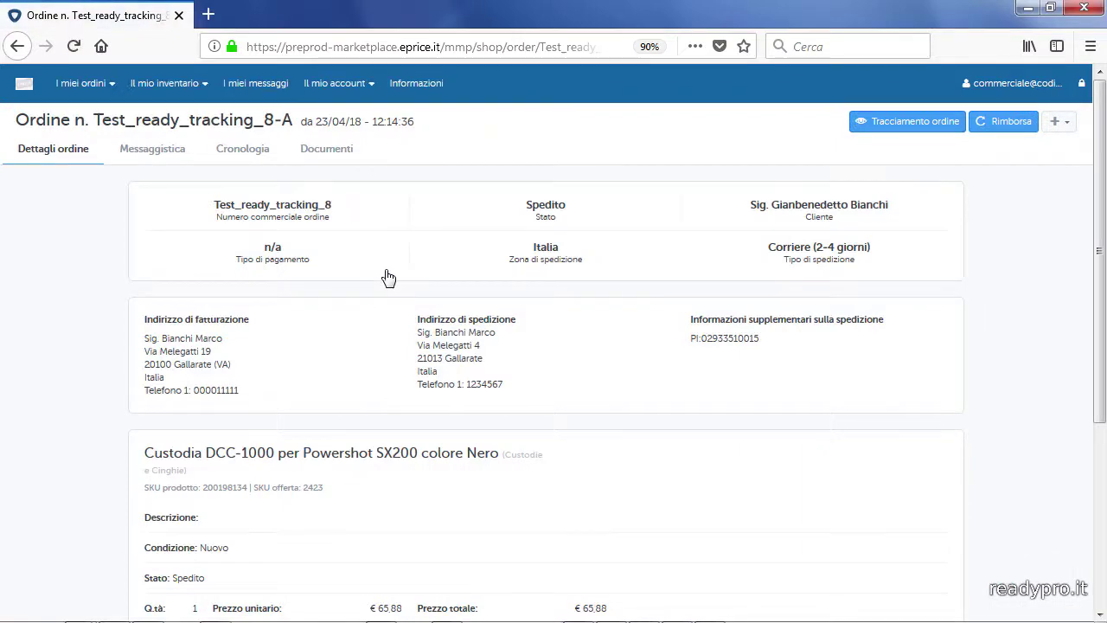
scroll(388, 277, down, 5)
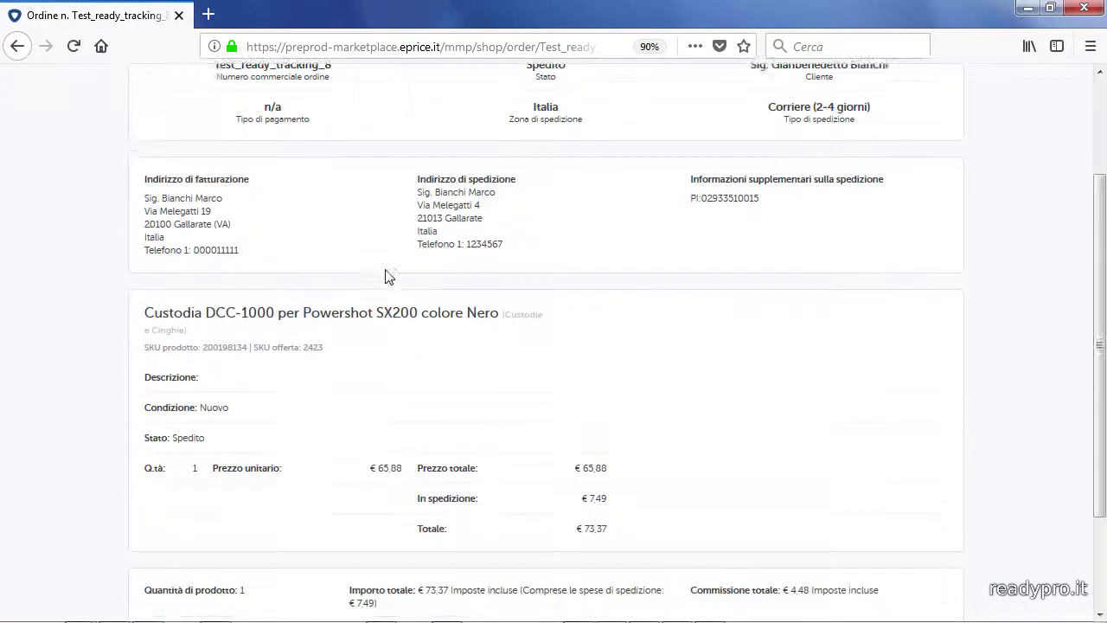